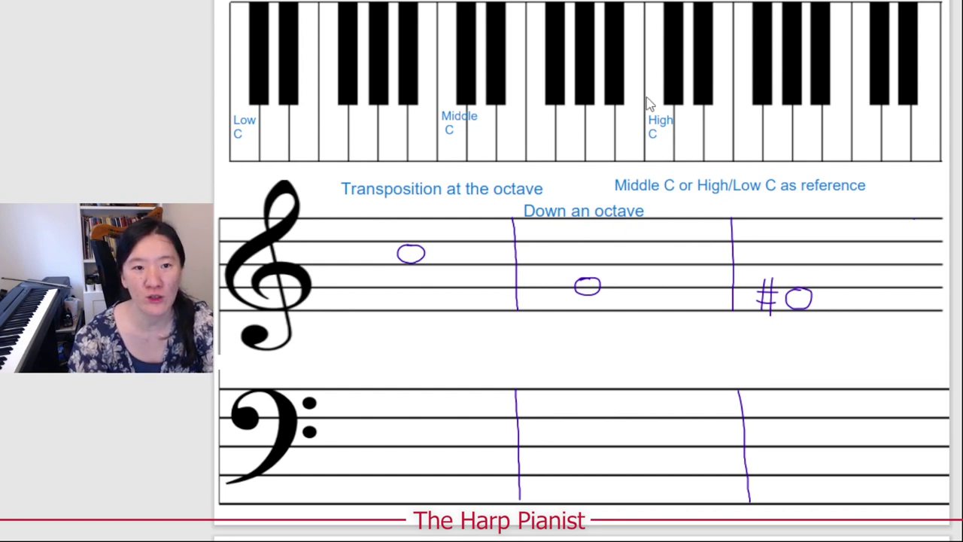
Draw a curved red arrow over the keyboard from High C down to Middle C
{"action": "mouse_move", "coordinate": [656, 97]}
{"action": "left_mouse_down"}
{"action": "mouse_move", "coordinate": [643, 75]}
{"action": "mouse_move", "coordinate": [592, 55]}
{"action": "mouse_move", "coordinate": [444, 73]}
{"action": "mouse_move", "coordinate": [470, 87]}
{"action": "left_mouse_up"}
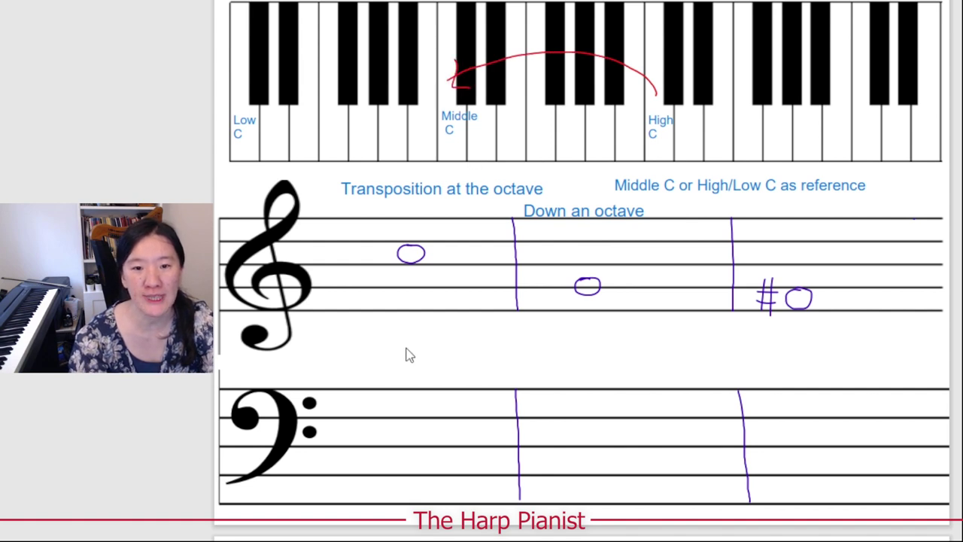
Draw red middle C notes on ledger lines, plus matching notes on both alto-clef staves
{"action": "left_click_drag", "start_coordinate": [411, 317], "coordinate": [416, 317]}
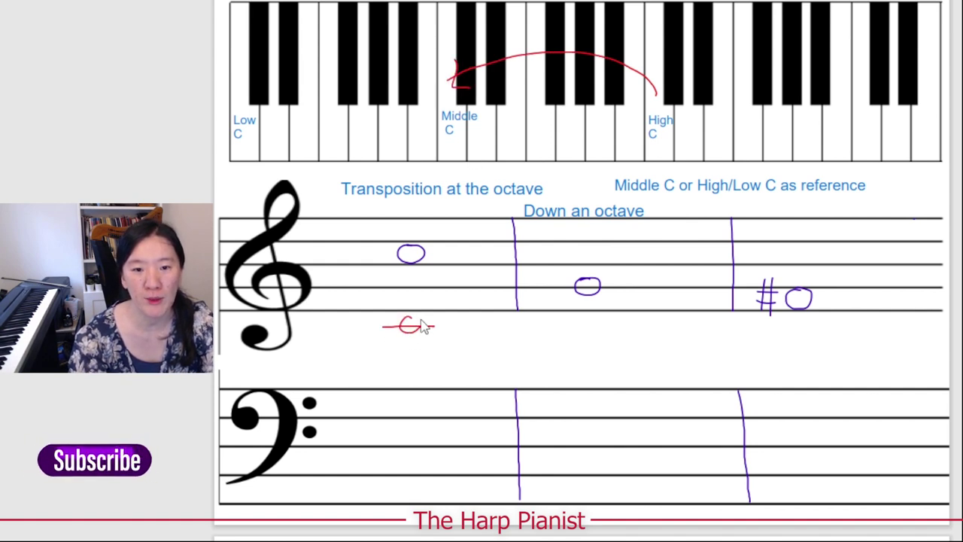
{"action": "mouse_move", "coordinate": [386, 370]}
{"action": "left_mouse_down"}
{"action": "mouse_move", "coordinate": [432, 370]}
{"action": "mouse_move", "coordinate": [410, 387]}
{"action": "mouse_move", "coordinate": [416, 374]}
{"action": "left_mouse_up"}
{"action": "key", "text": "Right"}
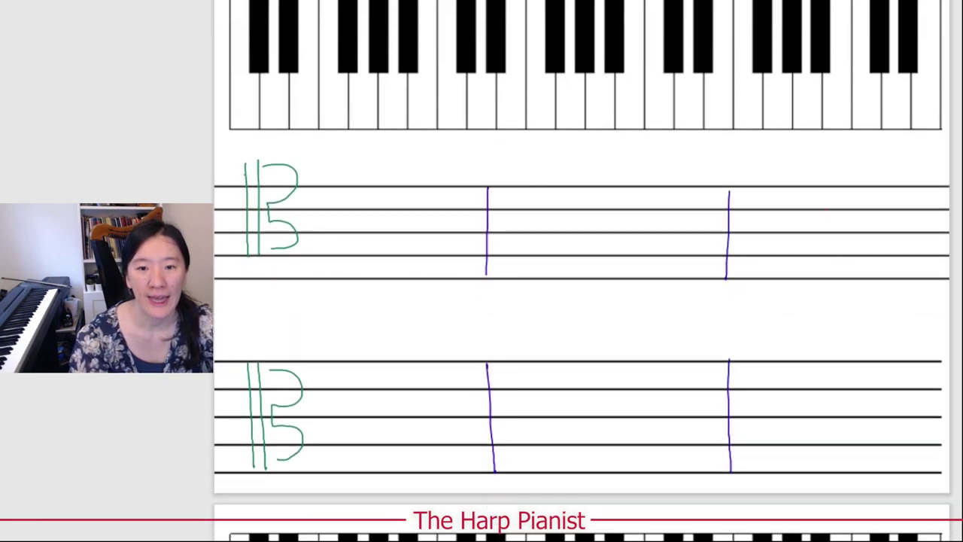
{"action": "mouse_move", "coordinate": [399, 199]}
{"action": "left_mouse_down"}
{"action": "mouse_move", "coordinate": [383, 215]}
{"action": "mouse_move", "coordinate": [397, 205]}
{"action": "left_mouse_up"}
{"action": "mouse_move", "coordinate": [389, 400]}
{"action": "left_mouse_down"}
{"action": "mouse_move", "coordinate": [376, 415]}
{"action": "mouse_move", "coordinate": [404, 416]}
{"action": "mouse_move", "coordinate": [385, 408]}
{"action": "left_mouse_up"}
{"action": "key", "text": "Left"}
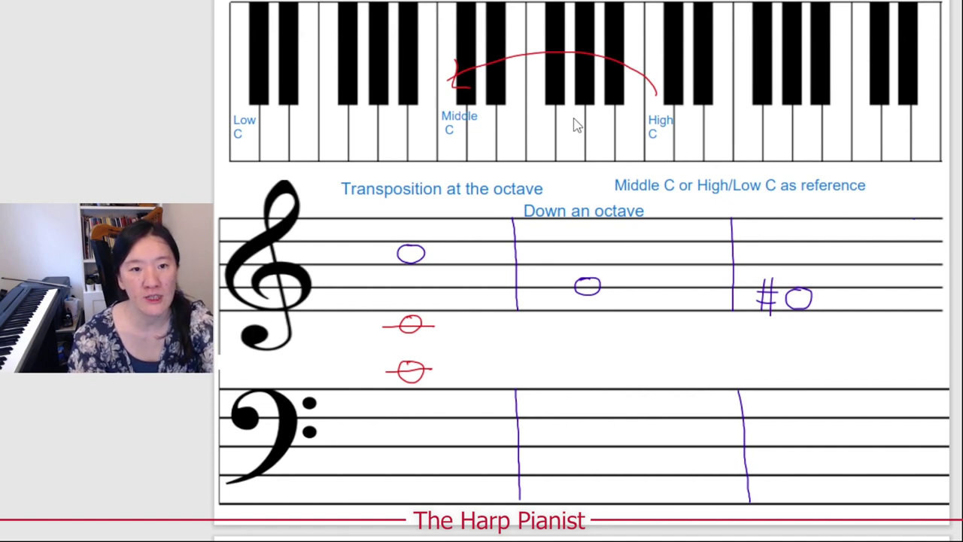
Label the G key with an arrow and draw G an octave lower on both staves
{"action": "mouse_move", "coordinate": [570, 132]}
{"action": "left_mouse_down"}
{"action": "mouse_move", "coordinate": [553, 88]}
{"action": "mouse_move", "coordinate": [505, 75]}
{"action": "mouse_move", "coordinate": [431, 88]}
{"action": "mouse_move", "coordinate": [374, 126]}
{"action": "mouse_move", "coordinate": [383, 111]}
{"action": "mouse_move", "coordinate": [372, 126]}
{"action": "mouse_move", "coordinate": [380, 132]}
{"action": "mouse_move", "coordinate": [366, 154]}
{"action": "left_mouse_up"}
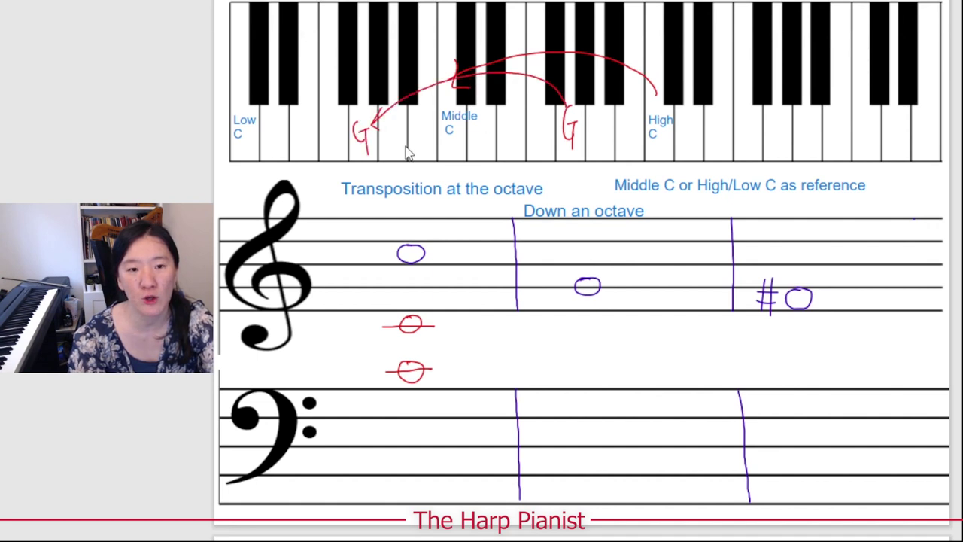
{"action": "mouse_move", "coordinate": [568, 324]}
{"action": "left_mouse_down"}
{"action": "mouse_move", "coordinate": [601, 325]}
{"action": "mouse_move", "coordinate": [601, 340]}
{"action": "mouse_move", "coordinate": [581, 340]}
{"action": "left_mouse_up"}
{"action": "mouse_move", "coordinate": [595, 392]}
{"action": "left_mouse_down"}
{"action": "mouse_move", "coordinate": [589, 415]}
{"action": "mouse_move", "coordinate": [605, 399]}
{"action": "mouse_move", "coordinate": [589, 399]}
{"action": "left_mouse_up"}
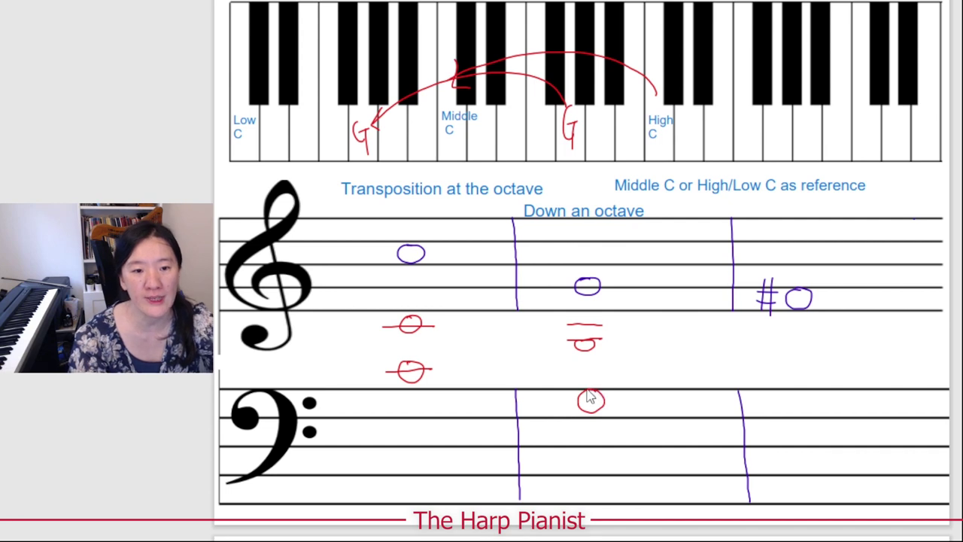
Draw the lowered G in measure two of the upper and lower alto staves
{"action": "scroll", "coordinate": [590, 399], "scroll_direction": "down", "scroll_amount": 8}
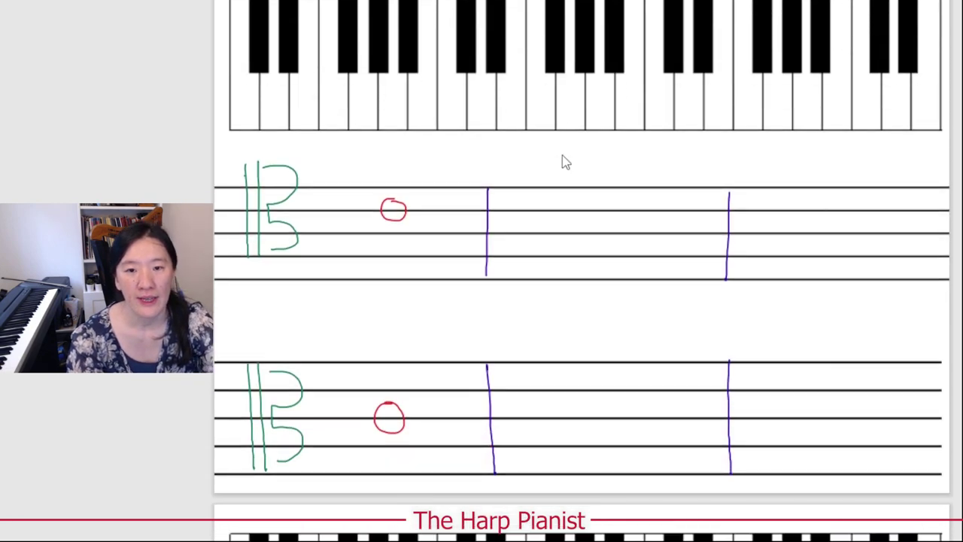
{"action": "left_click", "coordinate": [598, 212]}
{"action": "mouse_move", "coordinate": [601, 243]}
{"action": "left_mouse_down"}
{"action": "mouse_move", "coordinate": [595, 249]}
{"action": "mouse_move", "coordinate": [619, 249]}
{"action": "mouse_move", "coordinate": [603, 244]}
{"action": "left_mouse_up"}
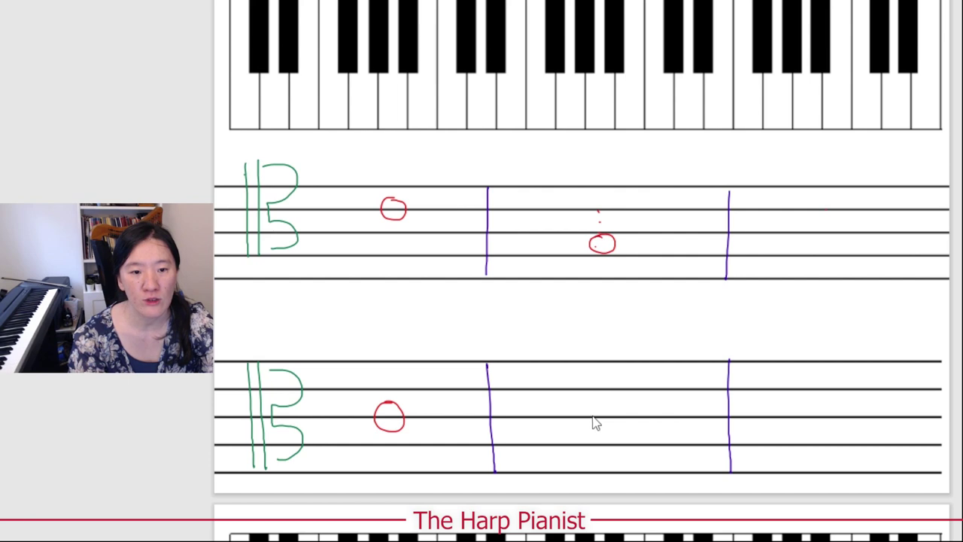
{"action": "mouse_move", "coordinate": [594, 450]}
{"action": "left_mouse_down"}
{"action": "mouse_move", "coordinate": [584, 462]}
{"action": "mouse_move", "coordinate": [608, 462]}
{"action": "mouse_move", "coordinate": [595, 453]}
{"action": "left_mouse_up"}
{"action": "scroll", "coordinate": [596, 453], "scroll_direction": "up", "scroll_amount": 6}
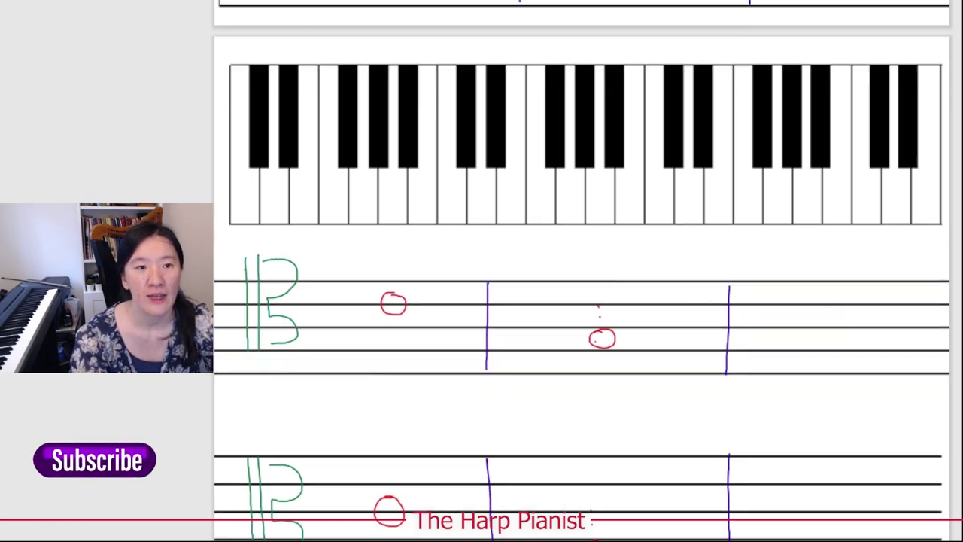
Label the F# keys and draw an arrow from the upper F# to the lower one
{"action": "scroll", "coordinate": [581, 271], "scroll_direction": "up", "scroll_amount": 2}
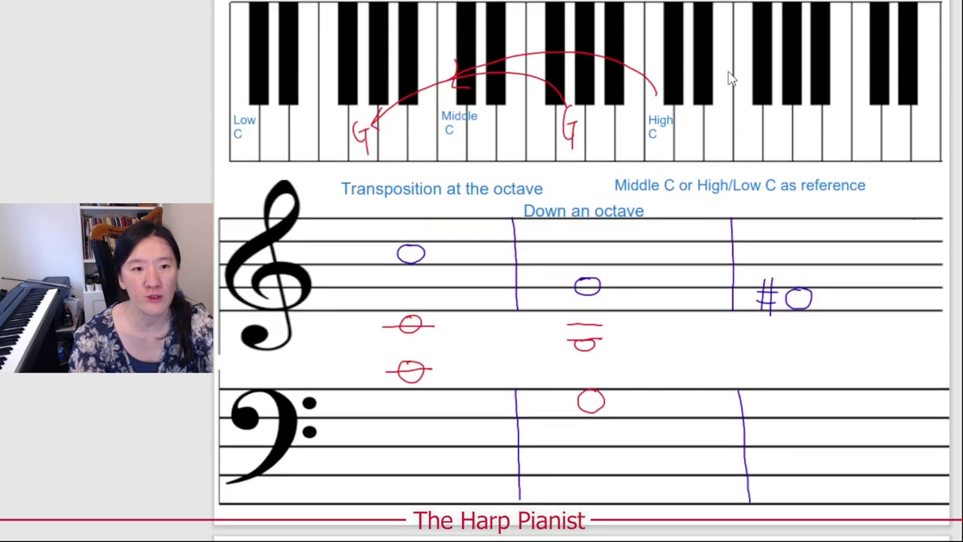
{"action": "left_click_drag", "start_coordinate": [555, 28], "coordinate": [565, 34]}
{"action": "mouse_move", "coordinate": [556, 75]}
{"action": "left_mouse_down"}
{"action": "mouse_move", "coordinate": [492, 59]}
{"action": "mouse_move", "coordinate": [412, 58]}
{"action": "mouse_move", "coordinate": [349, 89]}
{"action": "left_mouse_up"}
{"action": "mouse_move", "coordinate": [341, 11]}
{"action": "left_mouse_down"}
{"action": "mouse_move", "coordinate": [347, 27]}
{"action": "mouse_move", "coordinate": [354, 9]}
{"action": "mouse_move", "coordinate": [364, 23]}
{"action": "left_mouse_up"}
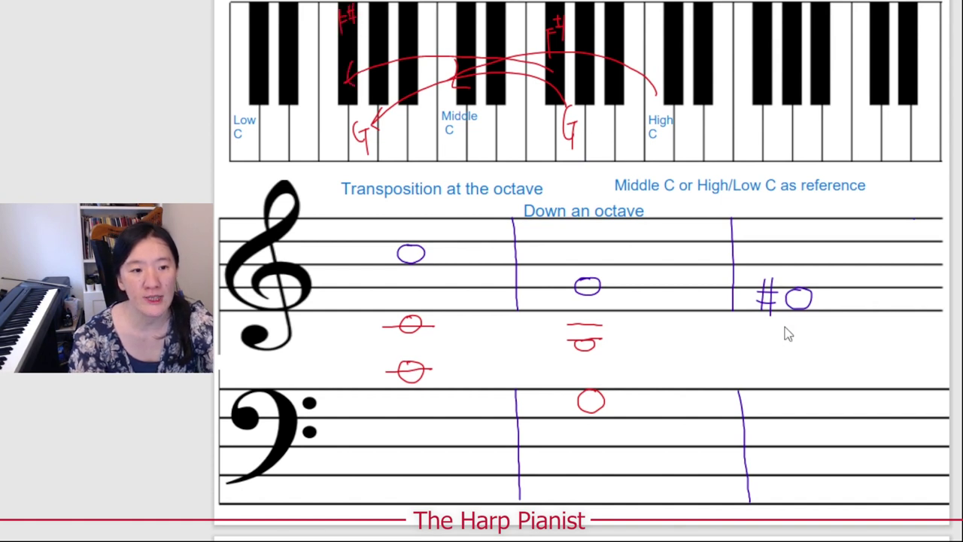
Draw F# an octave lower in measure three with a ledger line and sharps on both staves
{"action": "mouse_move", "coordinate": [779, 328]}
{"action": "left_mouse_down"}
{"action": "mouse_move", "coordinate": [823, 331]}
{"action": "mouse_move", "coordinate": [792, 344]}
{"action": "mouse_move", "coordinate": [826, 346]}
{"action": "mouse_move", "coordinate": [807, 361]}
{"action": "mouse_move", "coordinate": [826, 361]}
{"action": "mouse_move", "coordinate": [799, 361]}
{"action": "left_mouse_up"}
{"action": "mouse_move", "coordinate": [781, 342]}
{"action": "left_mouse_down"}
{"action": "mouse_move", "coordinate": [779, 372]}
{"action": "mouse_move", "coordinate": [790, 370]}
{"action": "left_mouse_up"}
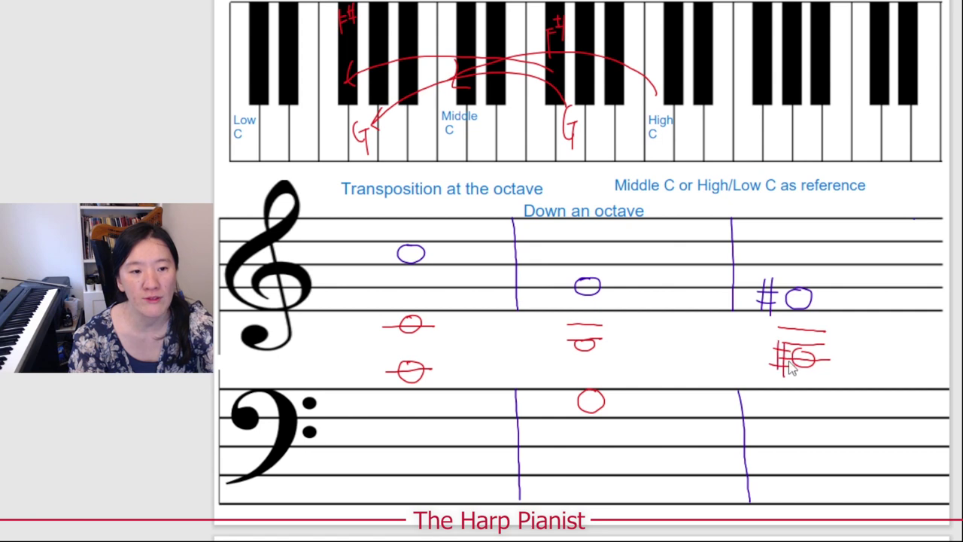
{"action": "mouse_move", "coordinate": [839, 406]}
{"action": "left_mouse_down"}
{"action": "mouse_move", "coordinate": [853, 426]}
{"action": "mouse_move", "coordinate": [812, 410]}
{"action": "mouse_move", "coordinate": [803, 444]}
{"action": "left_mouse_up"}
{"action": "left_click_drag", "start_coordinate": [816, 394], "coordinate": [812, 447]}
{"action": "scroll", "coordinate": [827, 421], "scroll_direction": "down", "scroll_amount": 5}
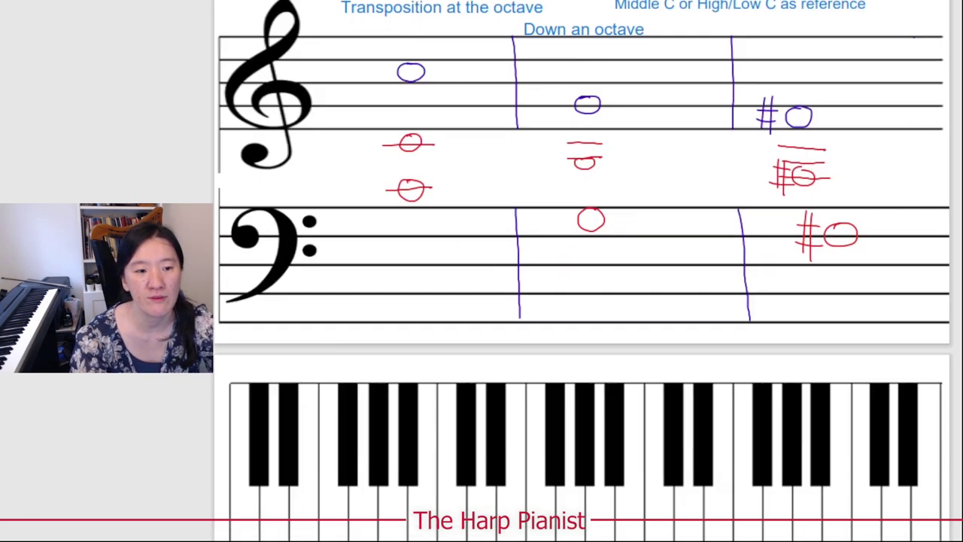
Draw sharped F# notes in measure three of the upper and lower alto staves
{"action": "scroll", "coordinate": [580, 301], "scroll_direction": "down", "scroll_amount": 5}
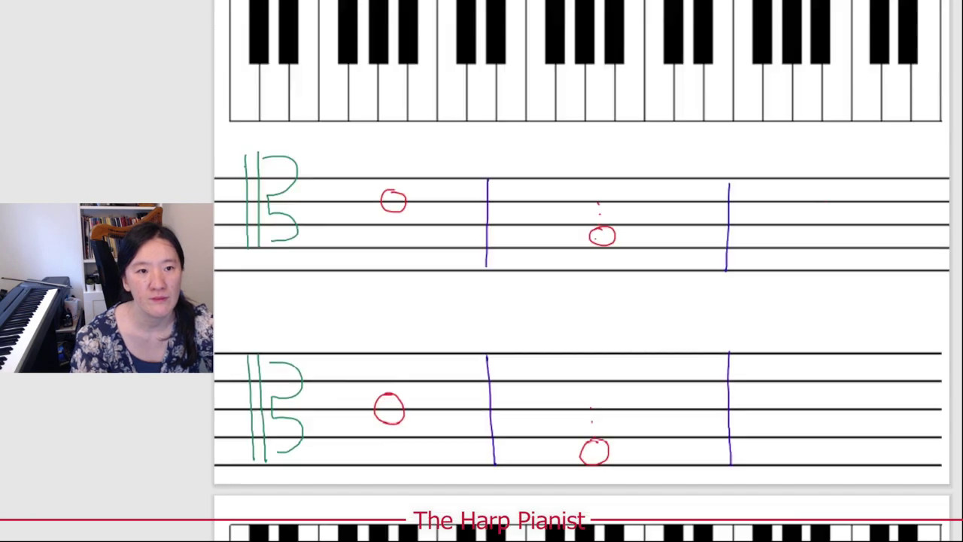
{"action": "scroll", "coordinate": [579, 300], "scroll_direction": "up", "scroll_amount": 2}
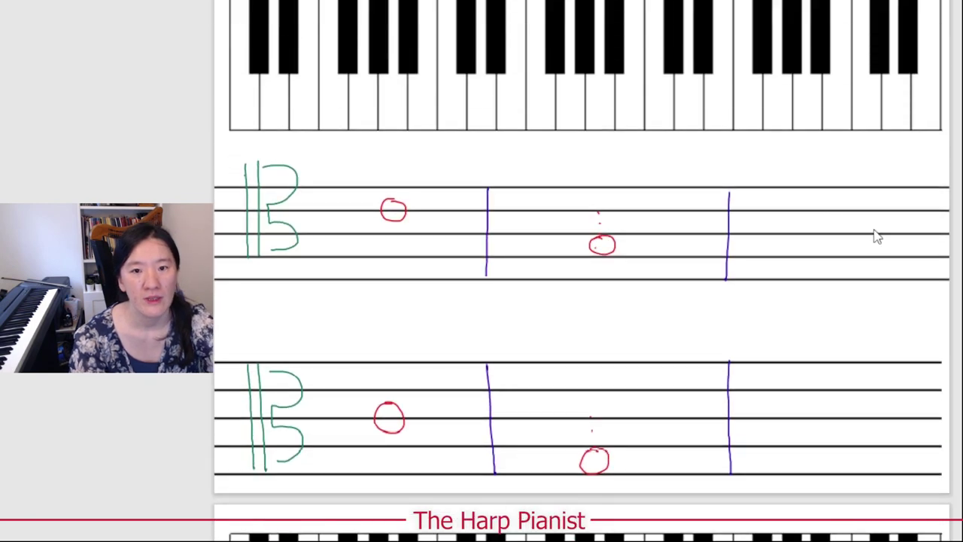
{"action": "mouse_move", "coordinate": [842, 243]}
{"action": "left_mouse_down"}
{"action": "mouse_move", "coordinate": [828, 263]}
{"action": "mouse_move", "coordinate": [813, 247]}
{"action": "mouse_move", "coordinate": [818, 257]}
{"action": "left_mouse_up"}
{"action": "left_click_drag", "start_coordinate": [794, 230], "coordinate": [802, 280]}
{"action": "mouse_move", "coordinate": [844, 461]}
{"action": "left_mouse_down"}
{"action": "mouse_move", "coordinate": [836, 481]}
{"action": "mouse_move", "coordinate": [849, 485]}
{"action": "mouse_move", "coordinate": [856, 466]}
{"action": "mouse_move", "coordinate": [844, 464]}
{"action": "mouse_move", "coordinate": [818, 464]}
{"action": "mouse_move", "coordinate": [825, 476]}
{"action": "mouse_move", "coordinate": [807, 489]}
{"action": "left_mouse_up"}
{"action": "left_click_drag", "start_coordinate": [814, 439], "coordinate": [815, 489]}
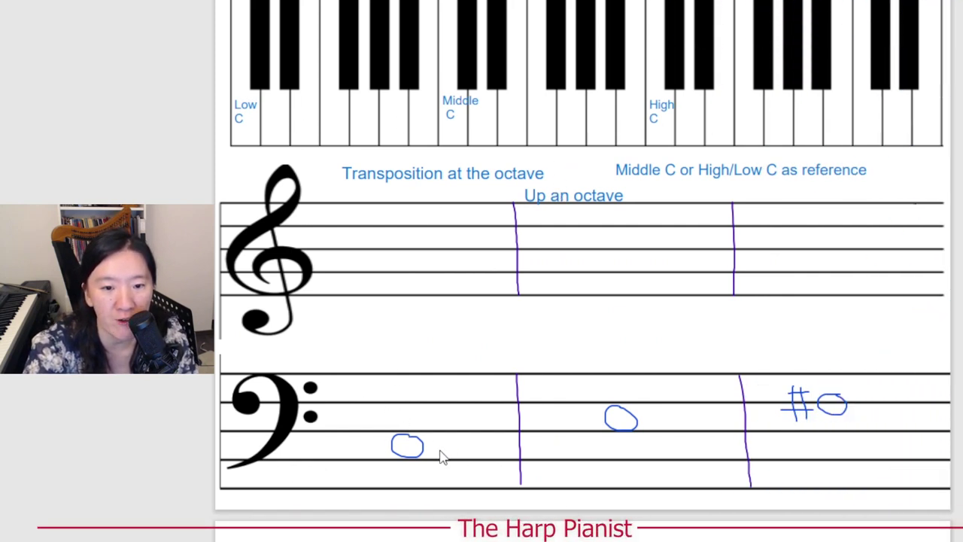
Arrow Low C up to Middle C, draw middle C, and add first-measure notes on both alto staves
{"action": "mouse_move", "coordinate": [254, 106]}
{"action": "left_mouse_down"}
{"action": "mouse_move", "coordinate": [289, 78]}
{"action": "mouse_move", "coordinate": [374, 65]}
{"action": "mouse_move", "coordinate": [427, 91]}
{"action": "left_mouse_up"}
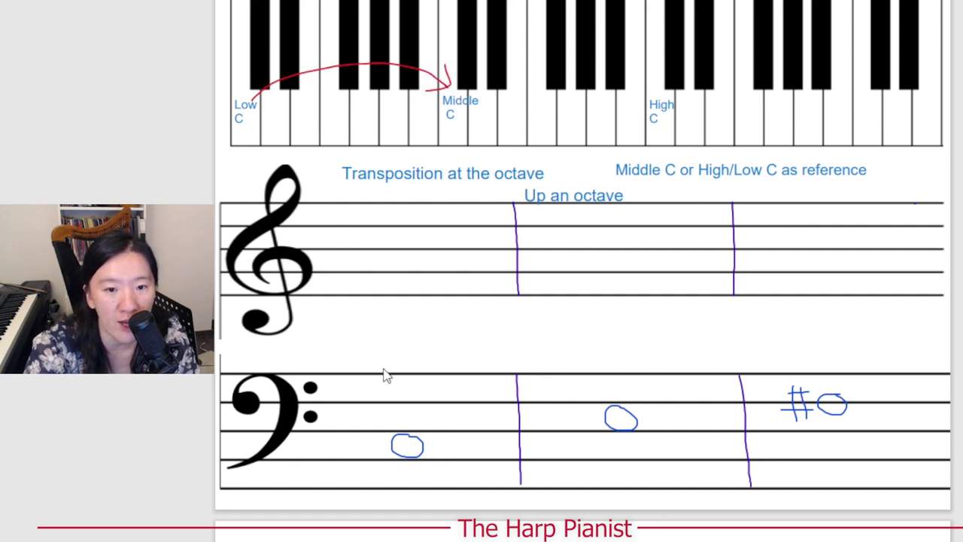
{"action": "mouse_move", "coordinate": [428, 345]}
{"action": "left_mouse_down"}
{"action": "mouse_move", "coordinate": [407, 355]}
{"action": "mouse_move", "coordinate": [427, 351]}
{"action": "mouse_move", "coordinate": [403, 317]}
{"action": "mouse_move", "coordinate": [431, 316]}
{"action": "mouse_move", "coordinate": [396, 311]}
{"action": "mouse_move", "coordinate": [423, 320]}
{"action": "left_mouse_up"}
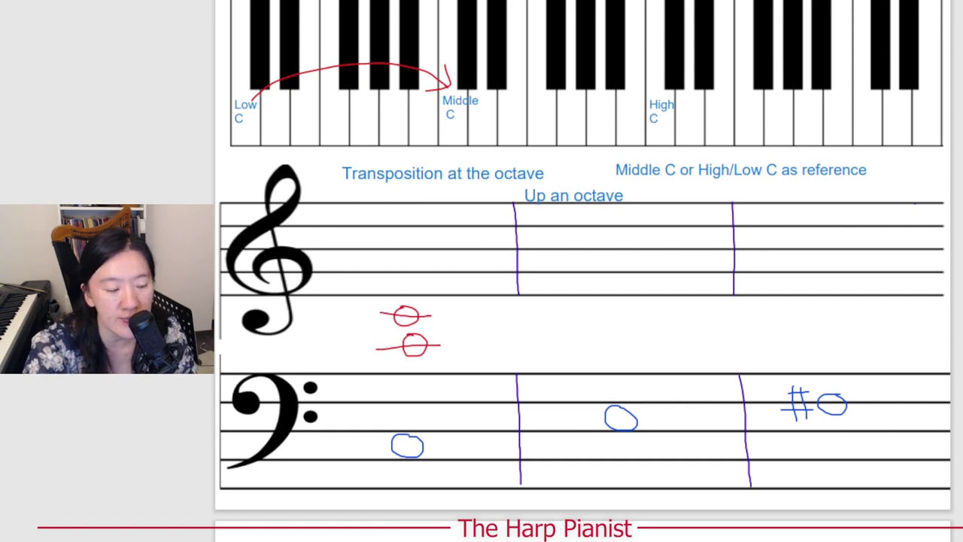
{"action": "scroll", "coordinate": [254, 481], "scroll_direction": "down", "scroll_amount": 15}
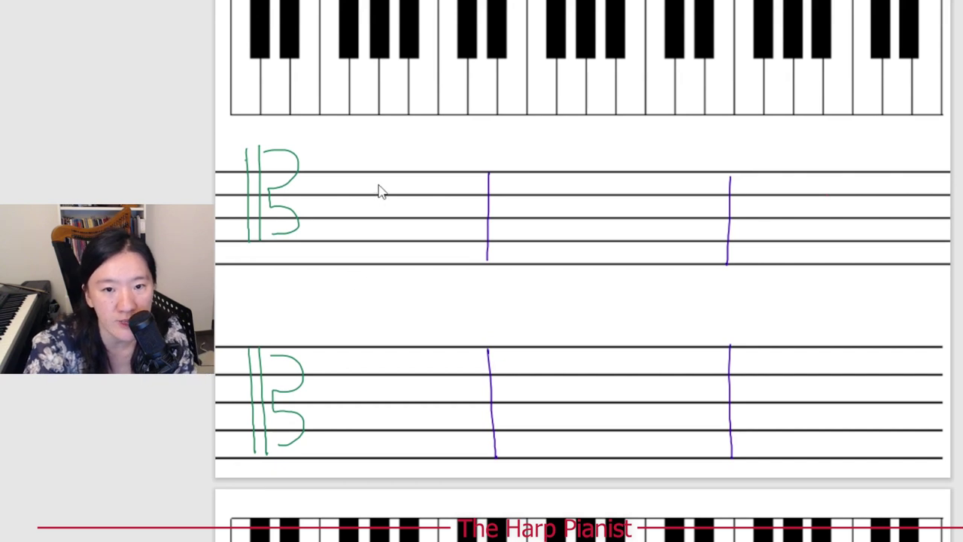
{"action": "mouse_move", "coordinate": [382, 187]}
{"action": "left_mouse_down"}
{"action": "mouse_move", "coordinate": [378, 206]}
{"action": "mouse_move", "coordinate": [382, 184]}
{"action": "left_mouse_up"}
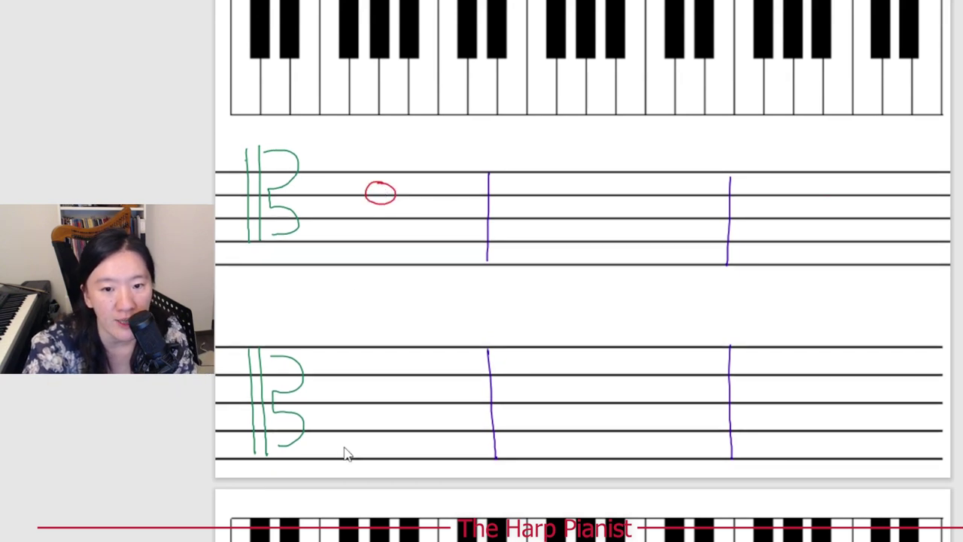
{"action": "mouse_move", "coordinate": [383, 388]}
{"action": "left_mouse_down"}
{"action": "mouse_move", "coordinate": [361, 395]}
{"action": "mouse_move", "coordinate": [385, 412]}
{"action": "mouse_move", "coordinate": [388, 389]}
{"action": "left_mouse_up"}
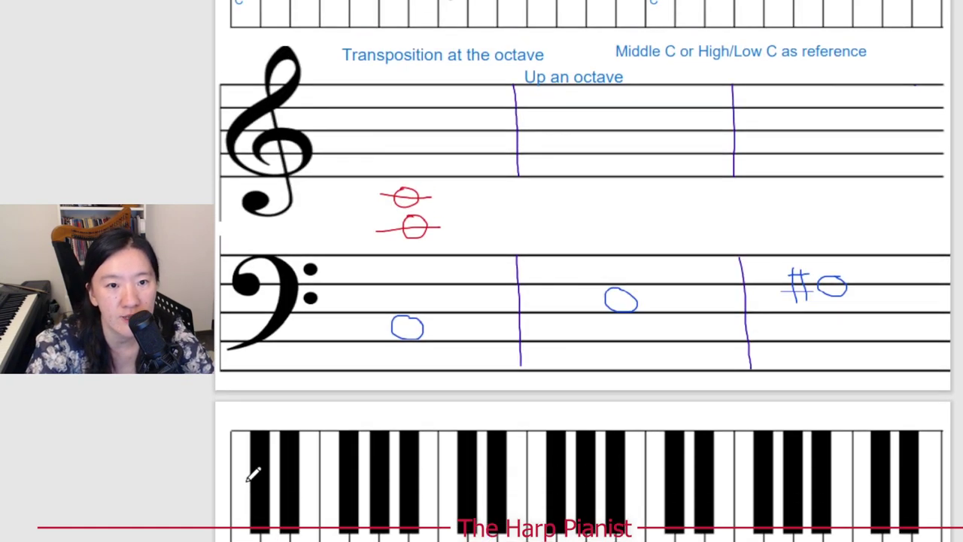
{"action": "scroll", "coordinate": [254, 473], "scroll_direction": "up", "scroll_amount": 3}
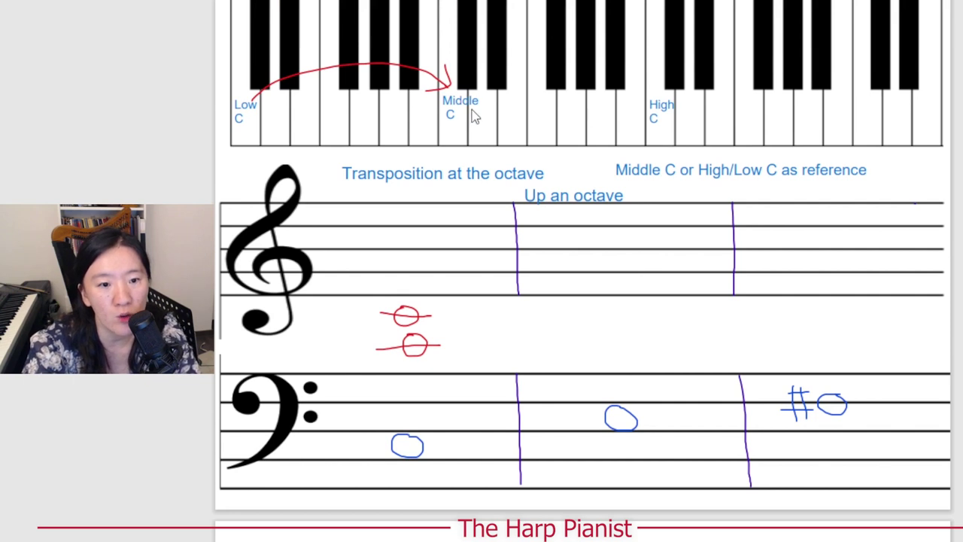
Label and link the two E keys, cross out the low E, and redraw it an octave higher
{"action": "mouse_move", "coordinate": [315, 104]}
{"action": "left_mouse_down"}
{"action": "mouse_move", "coordinate": [307, 105]}
{"action": "mouse_move", "coordinate": [314, 132]}
{"action": "mouse_move", "coordinate": [315, 114]}
{"action": "mouse_move", "coordinate": [372, 52]}
{"action": "mouse_move", "coordinate": [464, 38]}
{"action": "left_mouse_up"}
{"action": "mouse_move", "coordinate": [505, 73]}
{"action": "left_mouse_down"}
{"action": "mouse_move", "coordinate": [518, 126]}
{"action": "mouse_move", "coordinate": [516, 114]}
{"action": "left_mouse_up"}
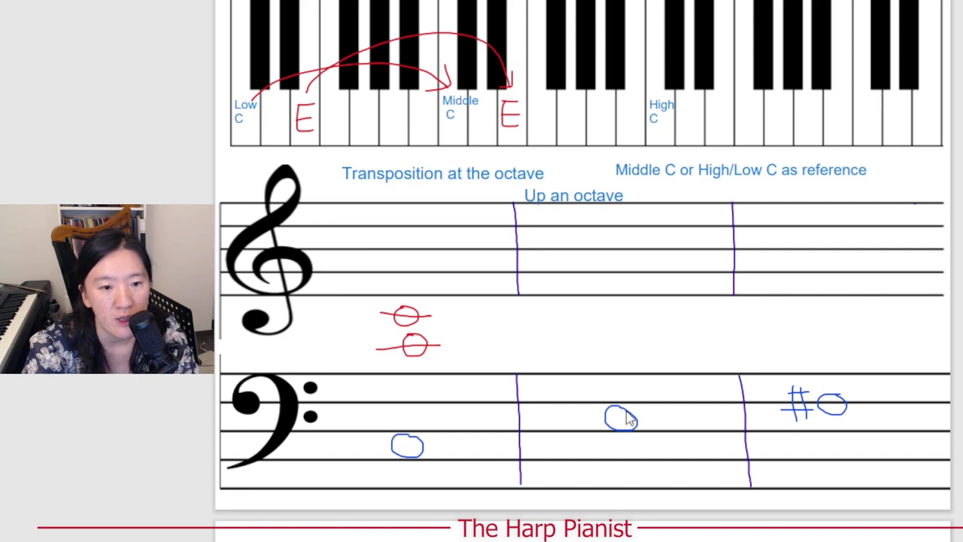
{"action": "left_click", "coordinate": [613, 348]}
{"action": "left_click", "coordinate": [623, 349]}
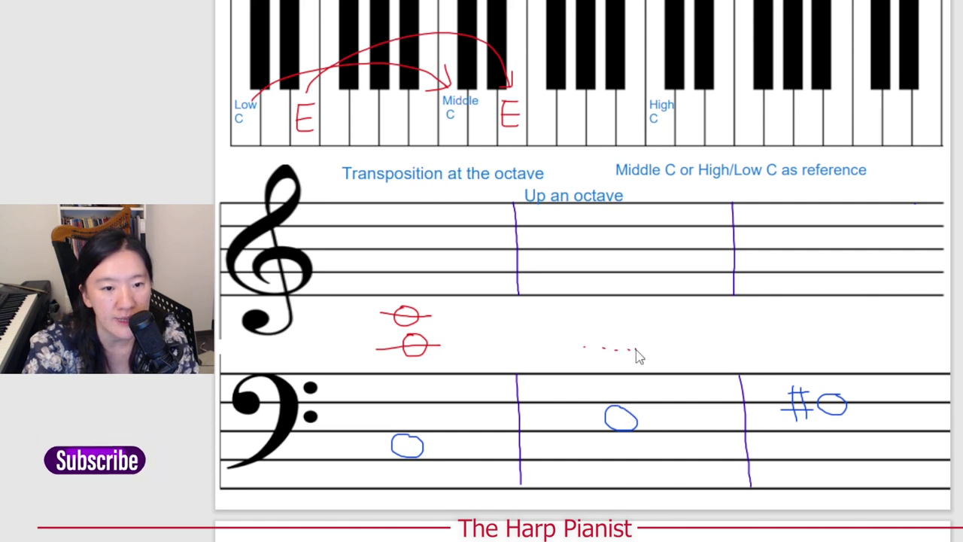
{"action": "mouse_move", "coordinate": [584, 331]}
{"action": "left_mouse_down"}
{"action": "mouse_move", "coordinate": [627, 337]}
{"action": "mouse_move", "coordinate": [608, 349]}
{"action": "mouse_move", "coordinate": [634, 349]}
{"action": "mouse_move", "coordinate": [595, 333]}
{"action": "mouse_move", "coordinate": [608, 333]}
{"action": "left_mouse_up"}
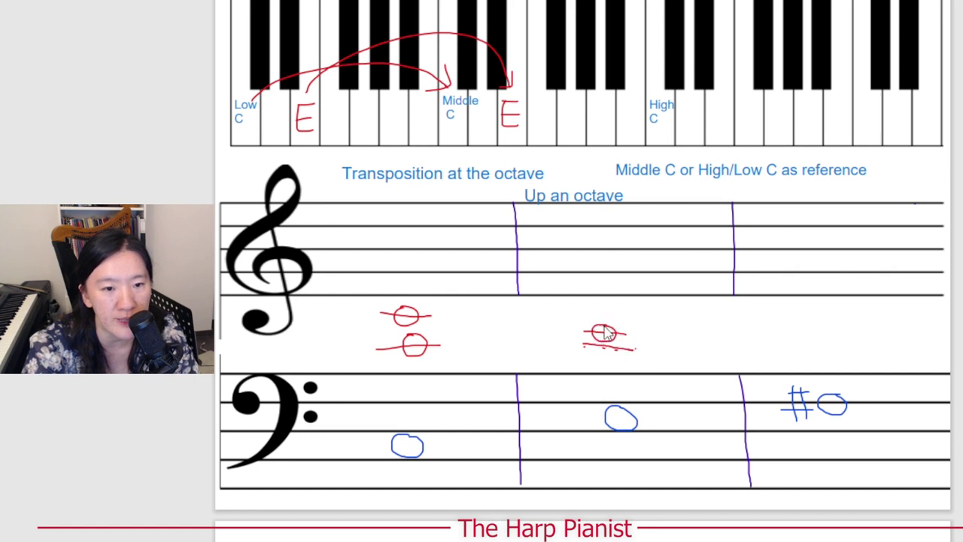
{"action": "mouse_move", "coordinate": [606, 283]}
{"action": "left_mouse_down"}
{"action": "mouse_move", "coordinate": [617, 309]}
{"action": "mouse_move", "coordinate": [612, 287]}
{"action": "left_mouse_up"}
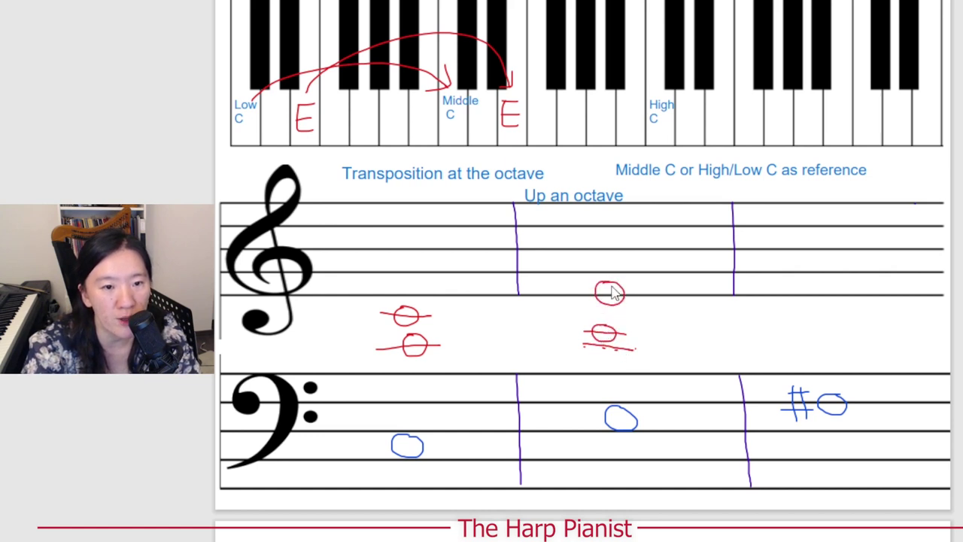
{"action": "scroll", "coordinate": [253, 489], "scroll_direction": "down", "scroll_amount": 10}
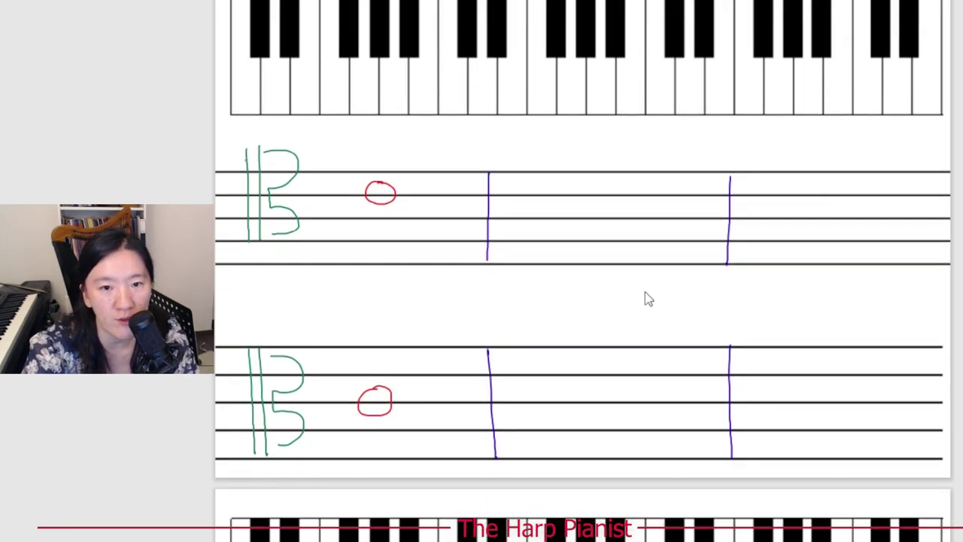
Draw whole notes for the raised E in measure two of both alto staves
{"action": "mouse_move", "coordinate": [613, 169]}
{"action": "left_mouse_down"}
{"action": "mouse_move", "coordinate": [611, 186]}
{"action": "mouse_move", "coordinate": [626, 170]}
{"action": "mouse_move", "coordinate": [613, 167]}
{"action": "left_mouse_up"}
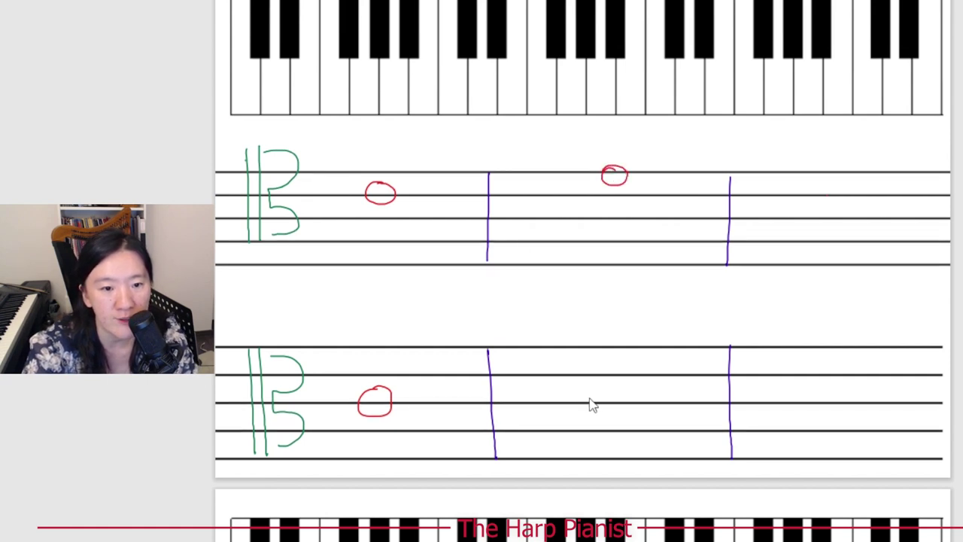
{"action": "mouse_move", "coordinate": [601, 366]}
{"action": "left_mouse_down"}
{"action": "mouse_move", "coordinate": [588, 384]}
{"action": "mouse_move", "coordinate": [610, 378]}
{"action": "mouse_move", "coordinate": [600, 366]}
{"action": "left_mouse_up"}
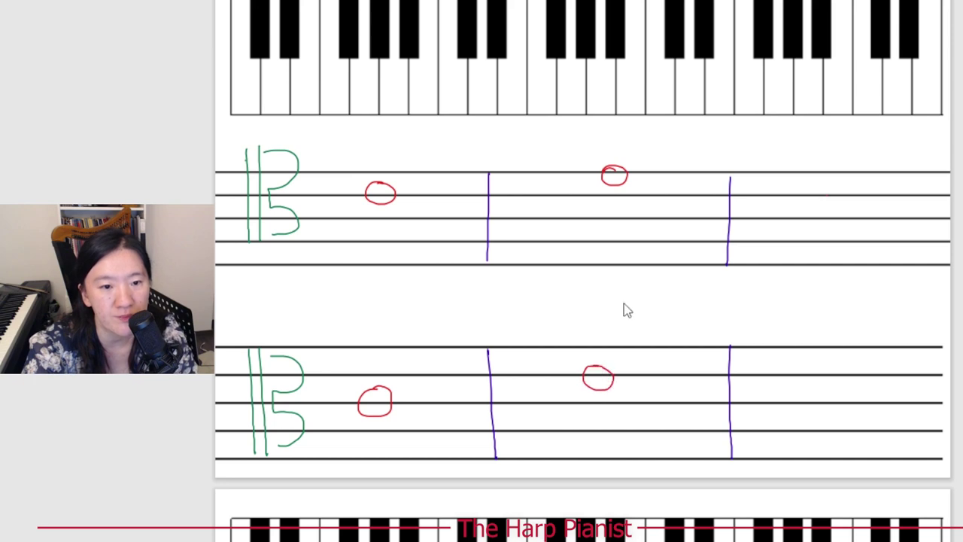
{"action": "scroll", "coordinate": [248, 489], "scroll_direction": "up", "scroll_amount": 10}
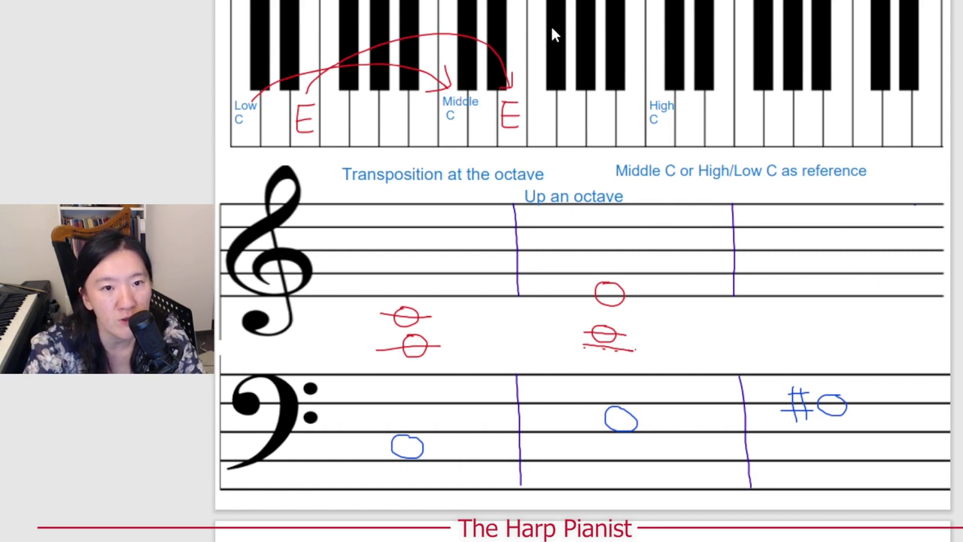
Label F# with an octave arc, and draw low and high sharped F# notes in measure three
{"action": "mouse_move", "coordinate": [343, 30]}
{"action": "left_mouse_down"}
{"action": "mouse_move", "coordinate": [344, 11]}
{"action": "mouse_move", "coordinate": [365, 30]}
{"action": "left_mouse_up"}
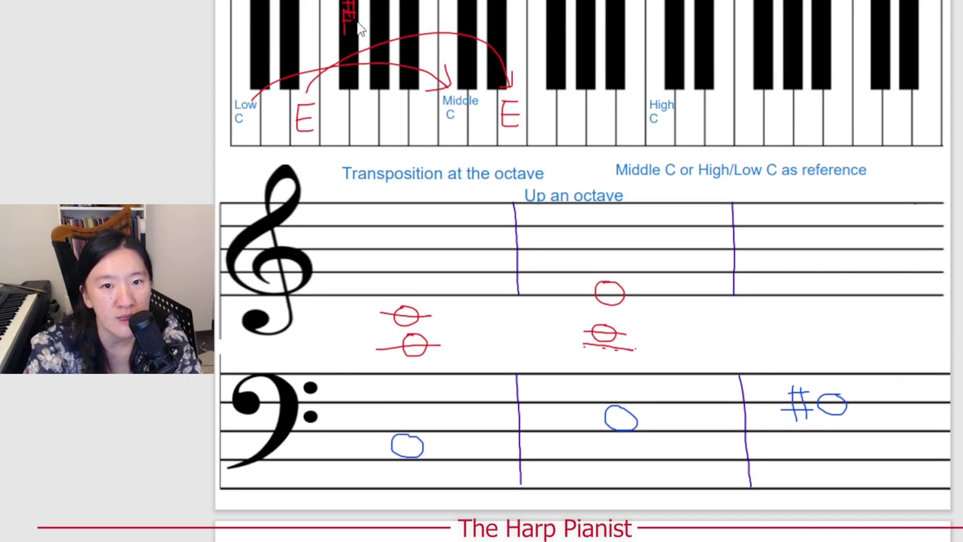
{"action": "mouse_move", "coordinate": [353, 39]}
{"action": "left_mouse_down"}
{"action": "mouse_move", "coordinate": [438, 4]}
{"action": "mouse_move", "coordinate": [493, 2]}
{"action": "mouse_move", "coordinate": [559, 28]}
{"action": "mouse_move", "coordinate": [566, 56]}
{"action": "left_mouse_up"}
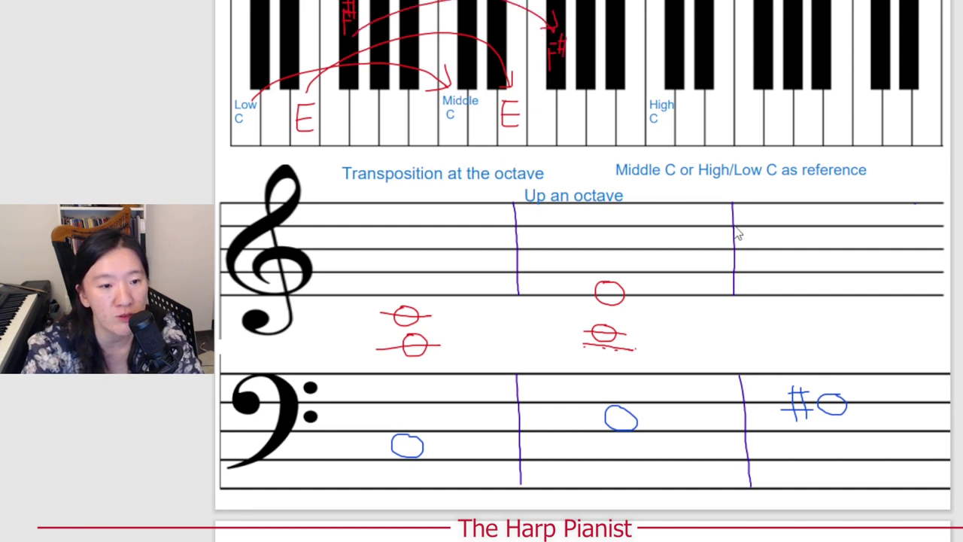
{"action": "left_click_drag", "start_coordinate": [806, 349], "coordinate": [852, 349]}
{"action": "mouse_move", "coordinate": [832, 314]}
{"action": "left_mouse_down"}
{"action": "mouse_move", "coordinate": [820, 329]}
{"action": "mouse_move", "coordinate": [836, 320]}
{"action": "mouse_move", "coordinate": [829, 310]}
{"action": "mouse_move", "coordinate": [782, 331]}
{"action": "mouse_move", "coordinate": [809, 324]}
{"action": "mouse_move", "coordinate": [803, 300]}
{"action": "left_mouse_up"}
{"action": "mouse_move", "coordinate": [888, 277]}
{"action": "left_mouse_down"}
{"action": "mouse_move", "coordinate": [886, 299]}
{"action": "mouse_move", "coordinate": [889, 270]}
{"action": "mouse_move", "coordinate": [865, 273]}
{"action": "left_mouse_up"}
{"action": "mouse_move", "coordinate": [841, 287]}
{"action": "left_mouse_down"}
{"action": "mouse_move", "coordinate": [866, 275]}
{"action": "mouse_move", "coordinate": [852, 299]}
{"action": "left_mouse_up"}
{"action": "left_click_drag", "start_coordinate": [868, 261], "coordinate": [864, 298]}
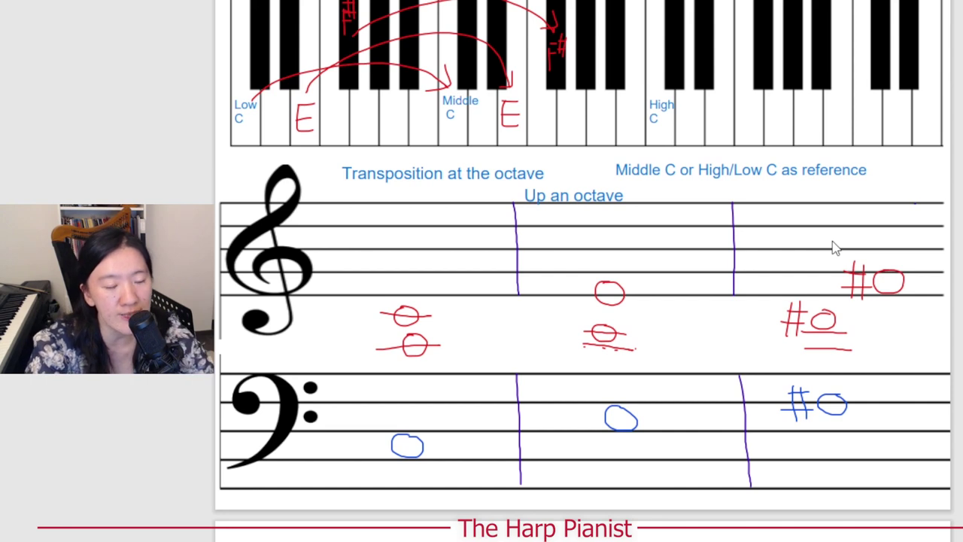
{"action": "scroll", "coordinate": [833, 247], "scroll_direction": "down", "scroll_amount": 10}
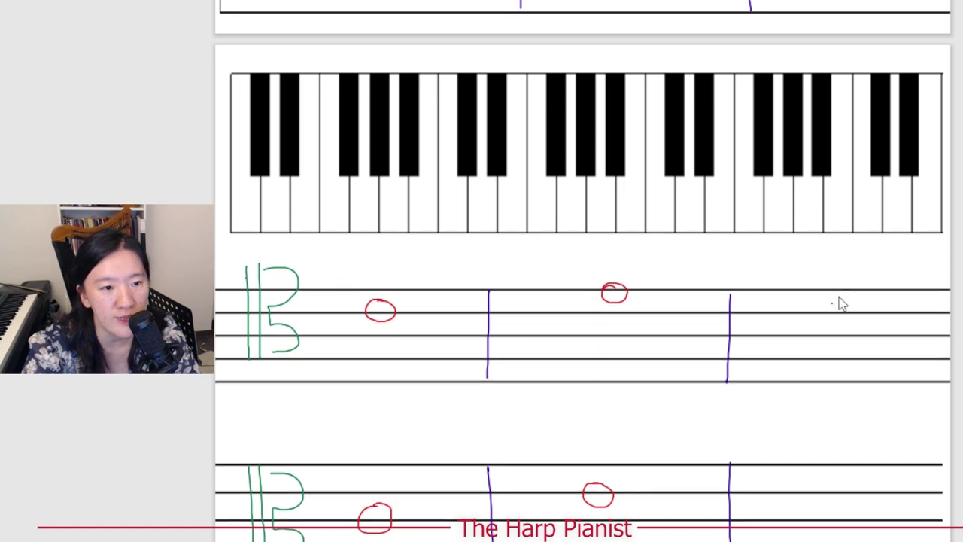
Draw a sharped whole note for the raised F# in the top alto staff's third measure
{"action": "mouse_move", "coordinate": [835, 272]}
{"action": "left_mouse_down"}
{"action": "mouse_move", "coordinate": [831, 292]}
{"action": "mouse_move", "coordinate": [835, 271]}
{"action": "left_mouse_up"}
{"action": "left_click_drag", "start_coordinate": [787, 286], "coordinate": [818, 283]}
{"action": "left_click_drag", "start_coordinate": [807, 263], "coordinate": [811, 303]}
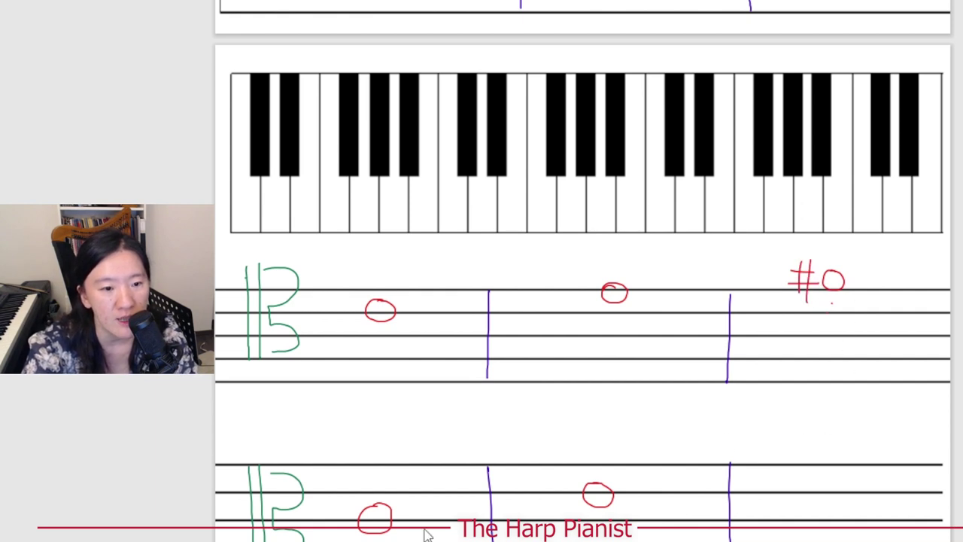